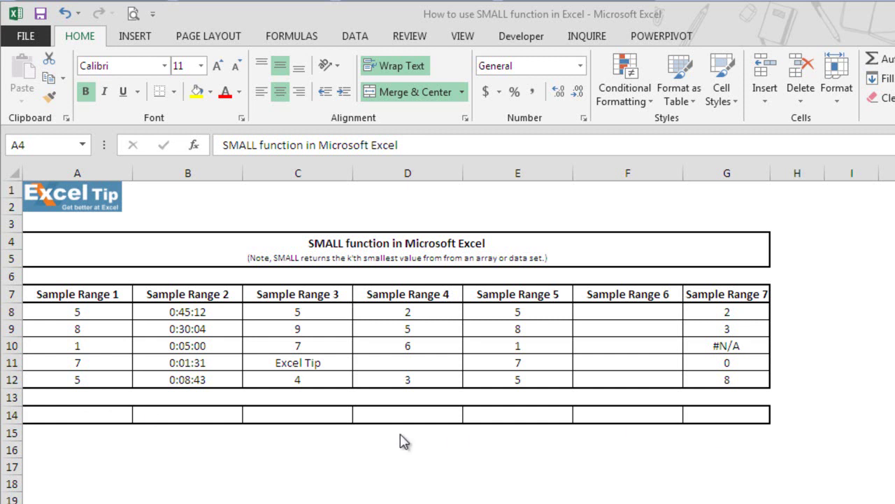
Step: Enter =SMALL(A8:A12,1) in A14 so it returns 1
click(82, 416)
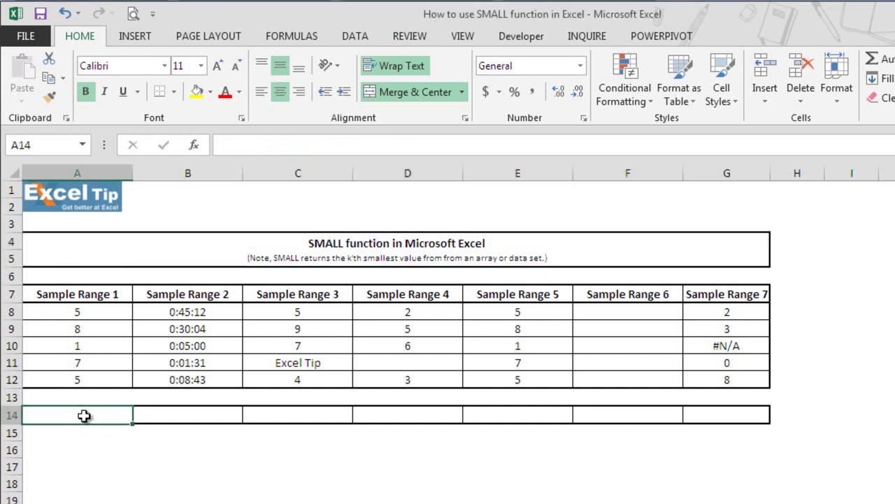
text(=small)
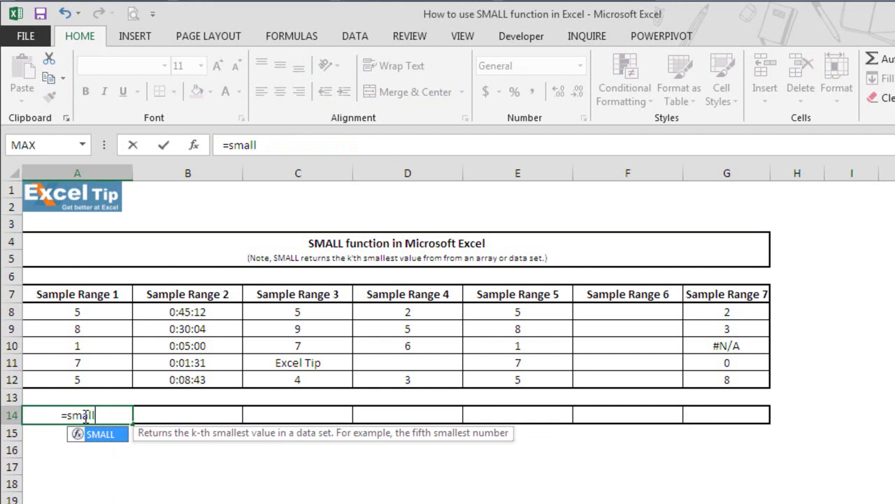
key(Tab)
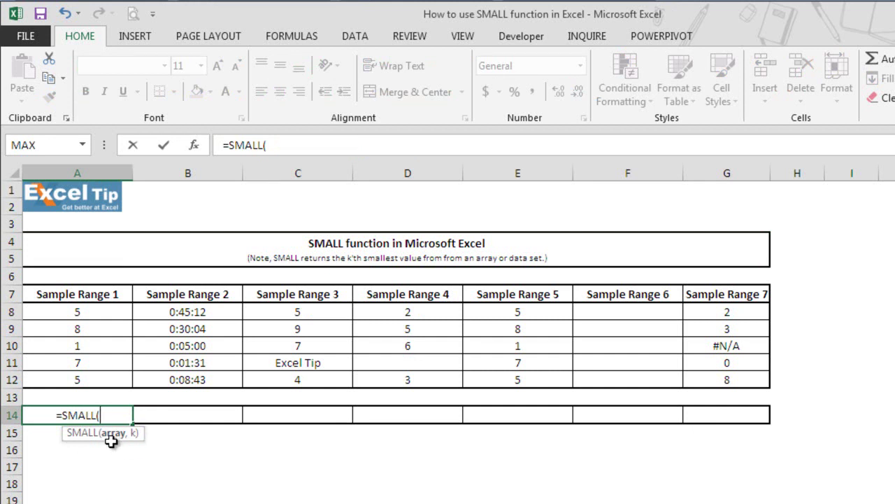
drag(106, 311, 102, 389)
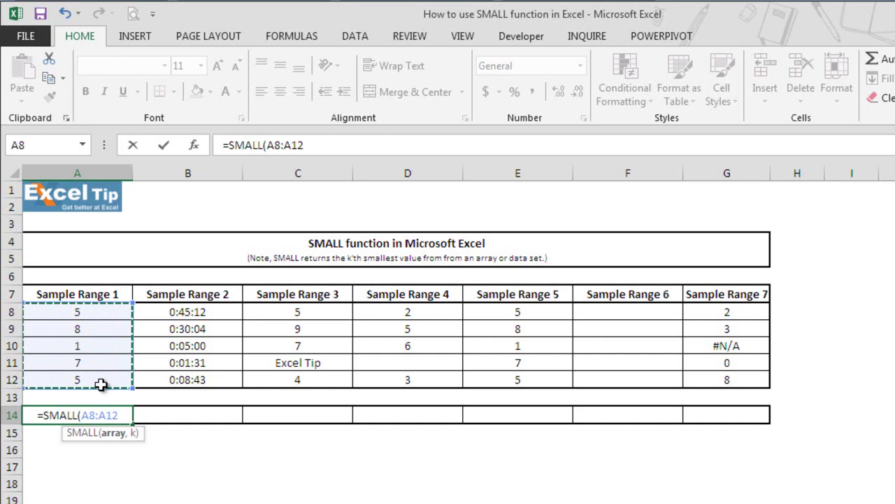
text(,1)
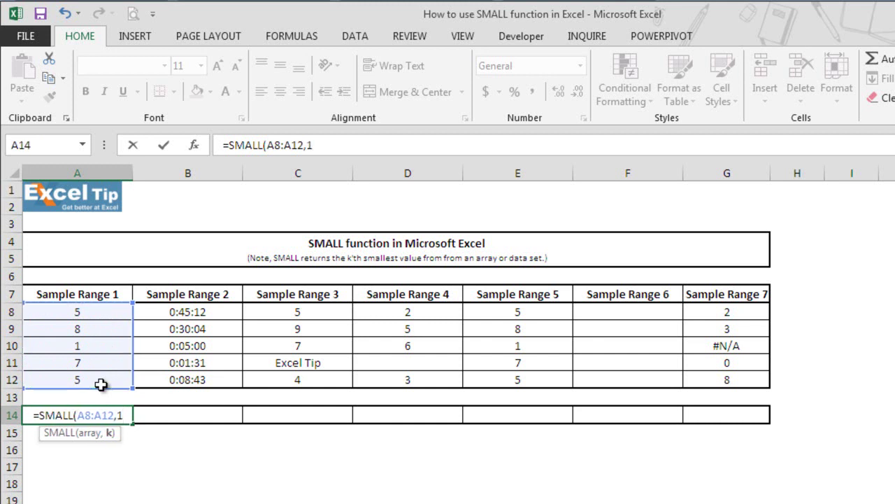
text())
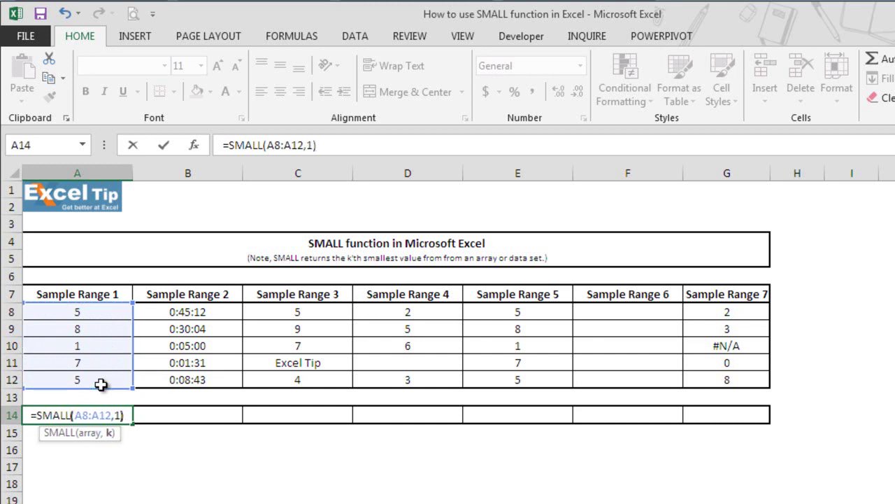
key(Return)
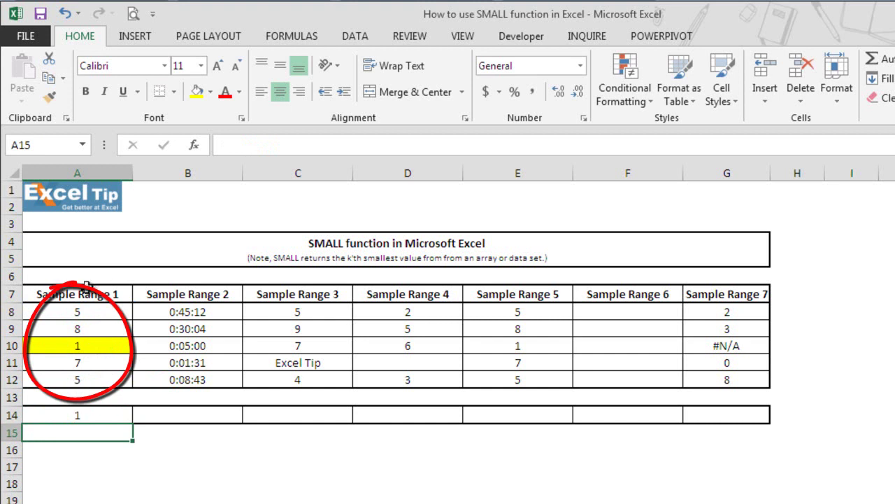
Step: Enter =SMALL(B8:B12,2) in B14 so it returns 0:05:00
click(187, 414)
text(=small)
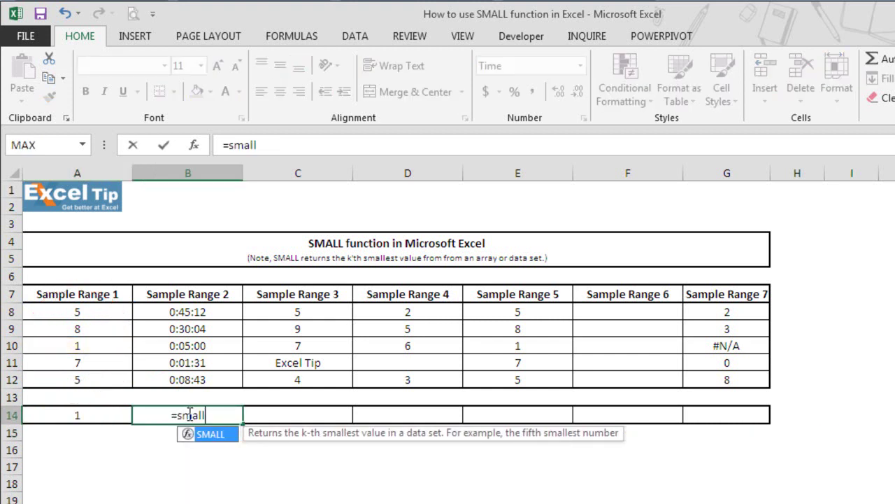
key(Tab)
drag(207, 320, 216, 382)
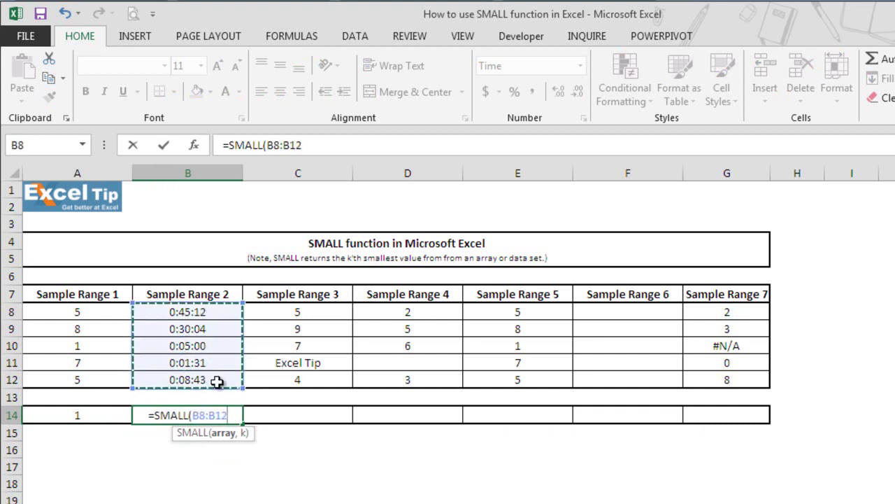
text(,)
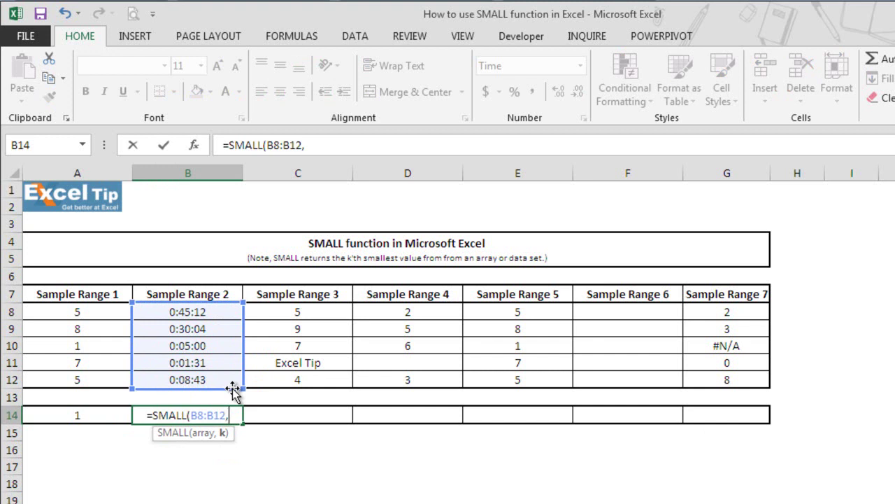
text(2)
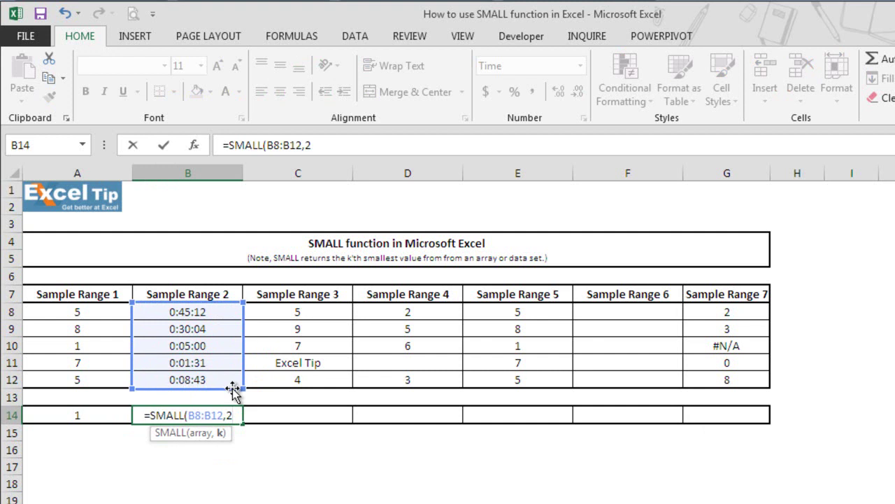
text())
key(Return)
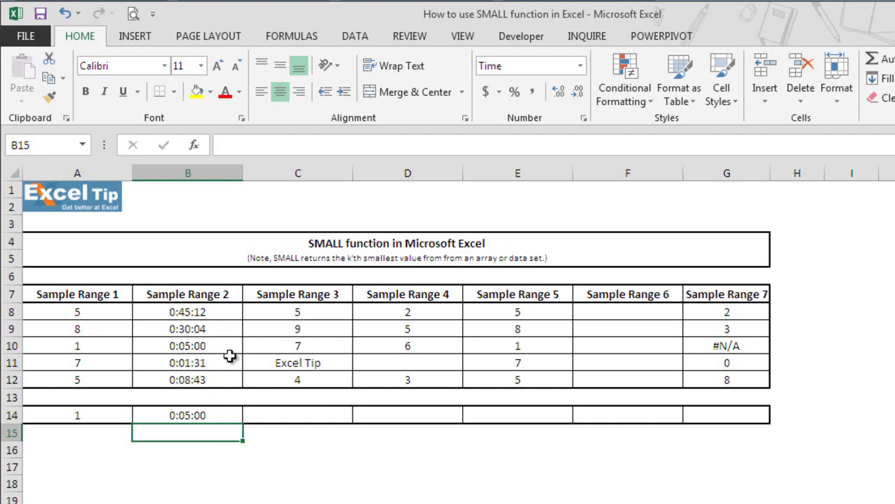
Step: Enter =SMALL(C8:C12,1) in C14 so it returns 4
click(308, 417)
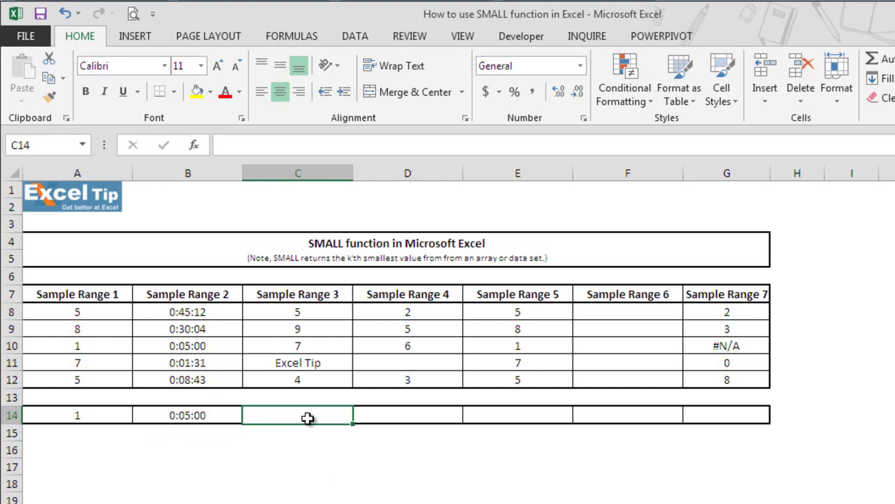
text(=small)
key(Tab)
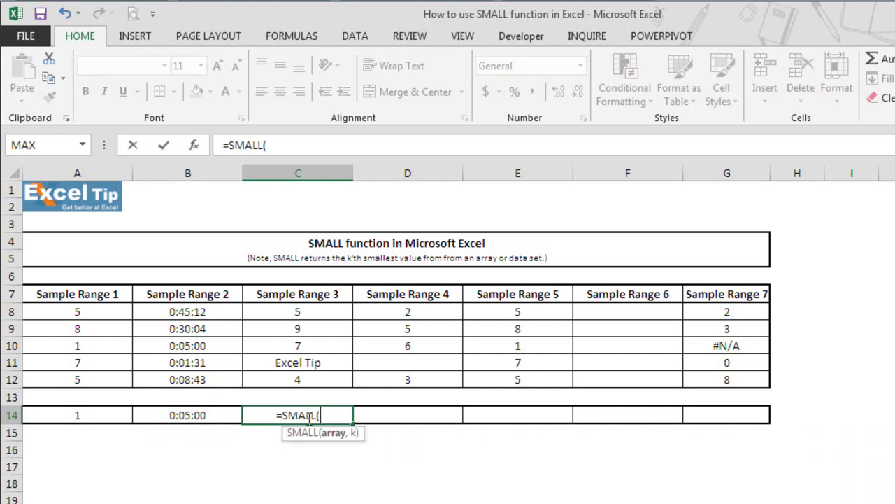
drag(314, 310, 339, 376)
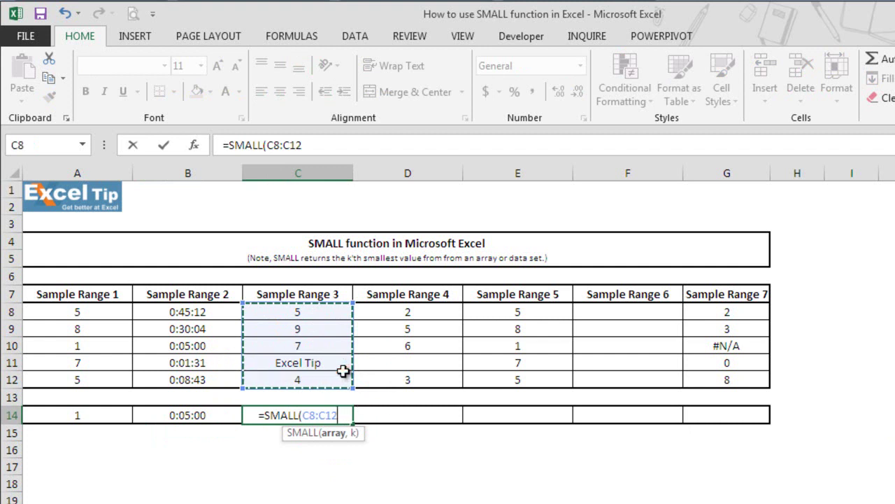
text(,1)
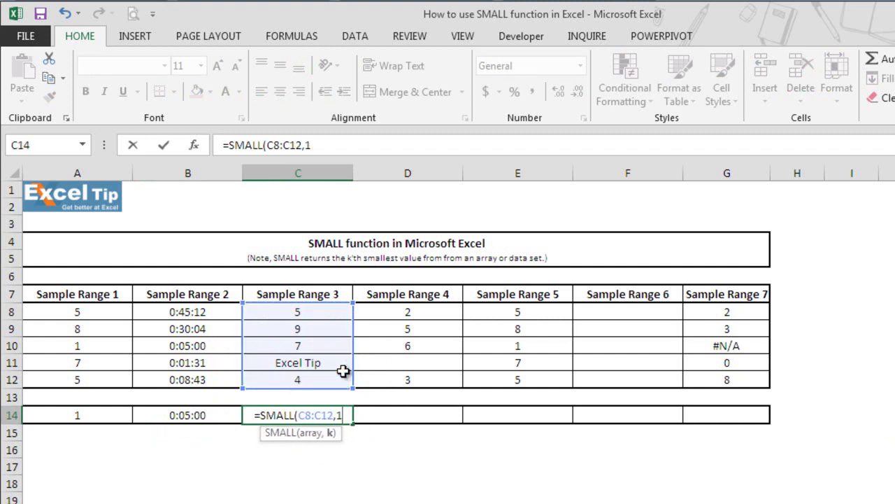
text())
key(Return)
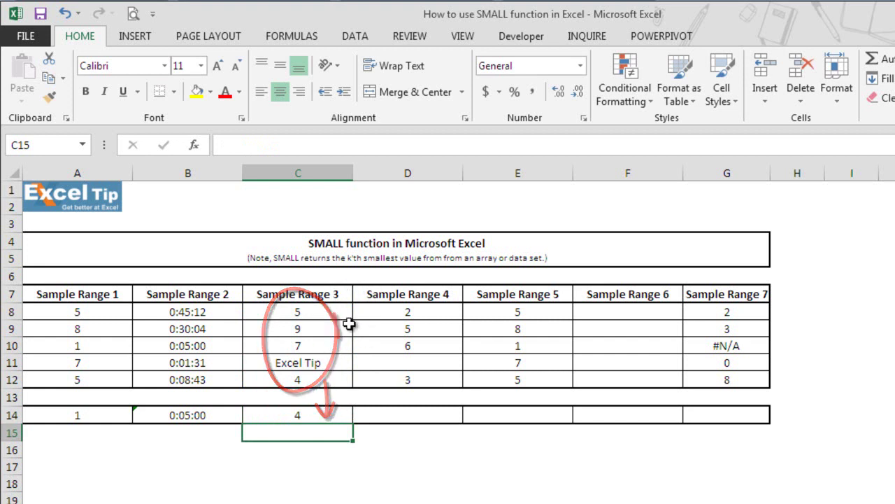
Step: Enter =SMALL(D8:D12,2) in D14 over Sample Range 4
click(402, 415)
text(=smal)
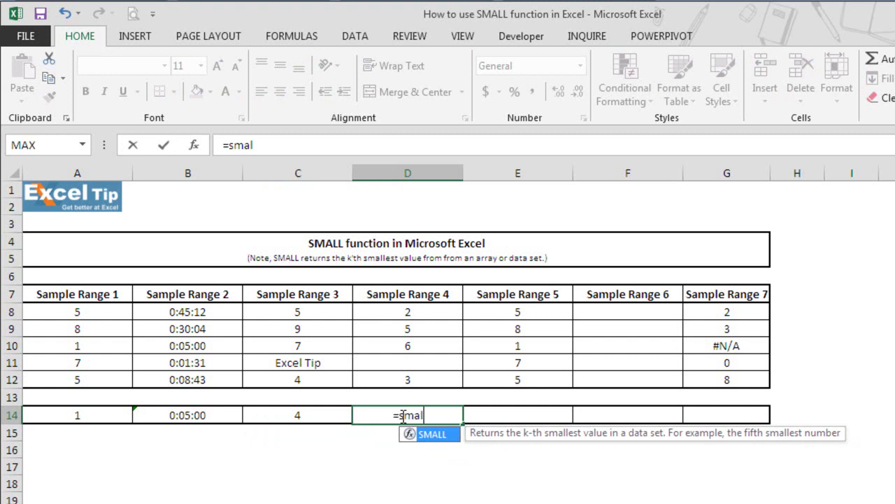
key(Tab)
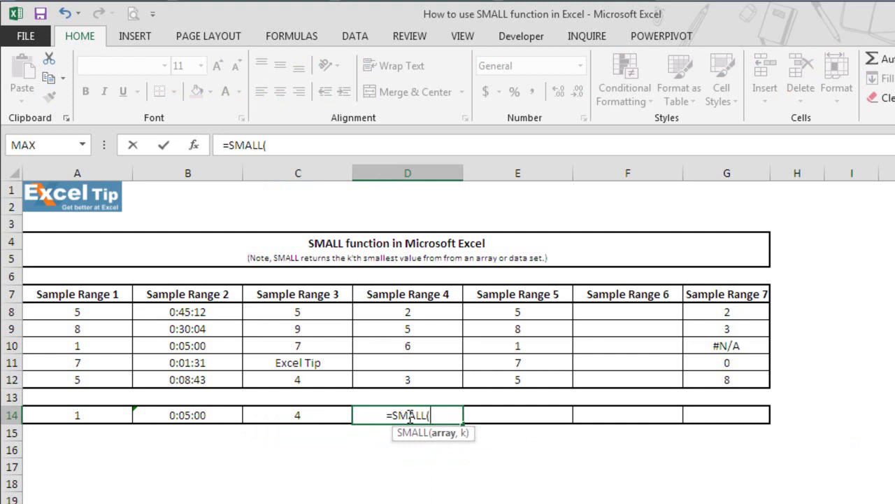
drag(450, 313, 448, 375)
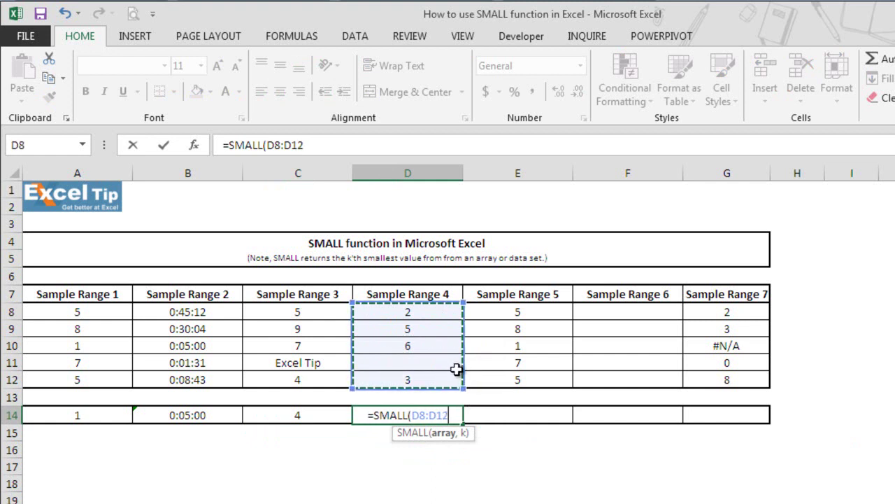
text(,2)
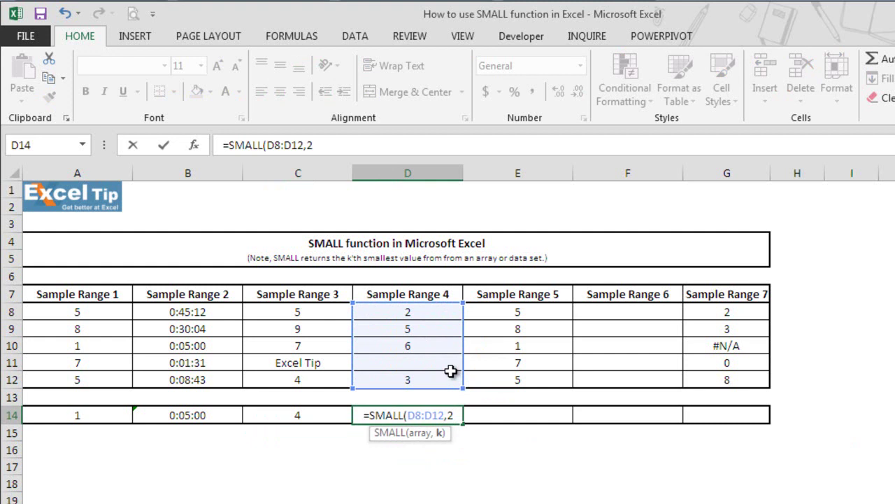
text())
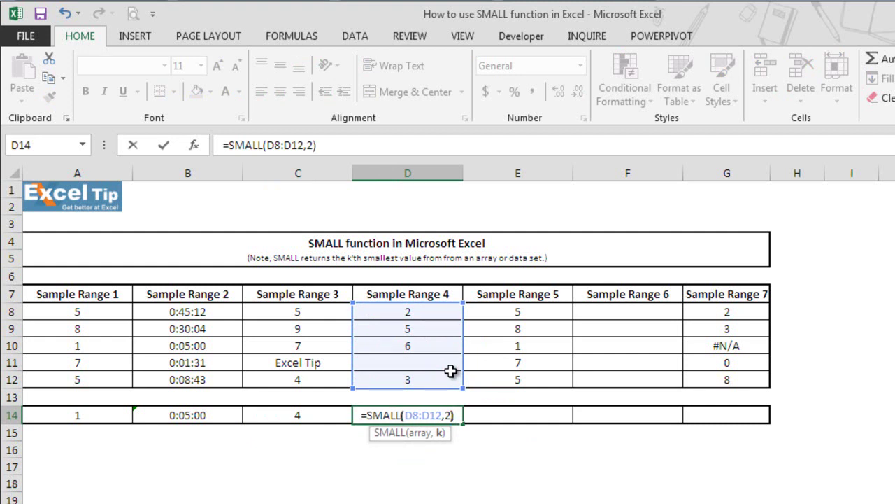
key(Return)
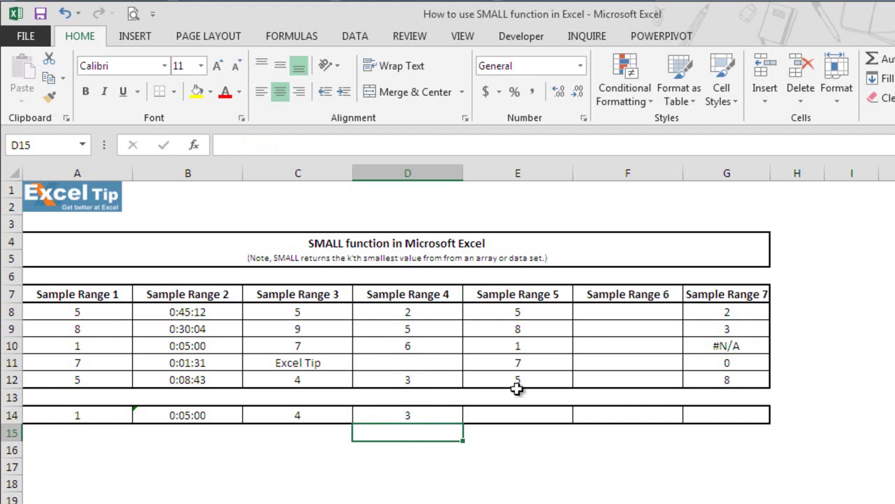
Step: Enter =SMALL(E8:E12,0) in E14
click(544, 415)
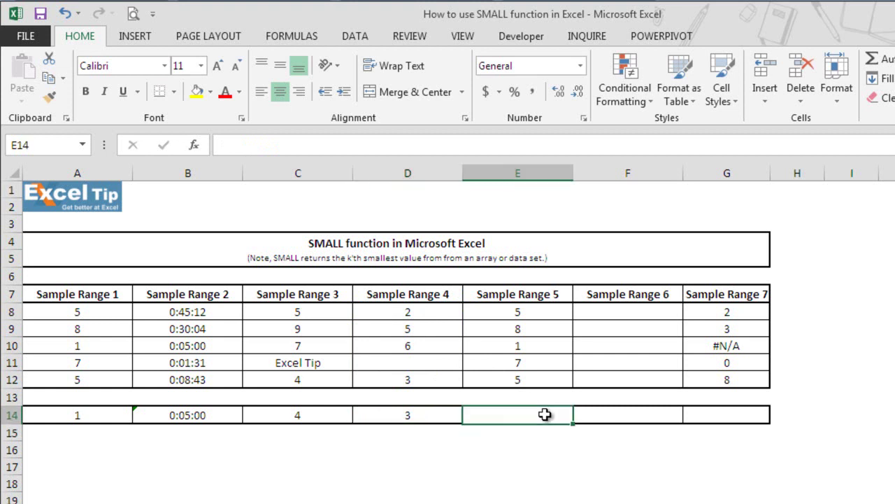
text(=smal)
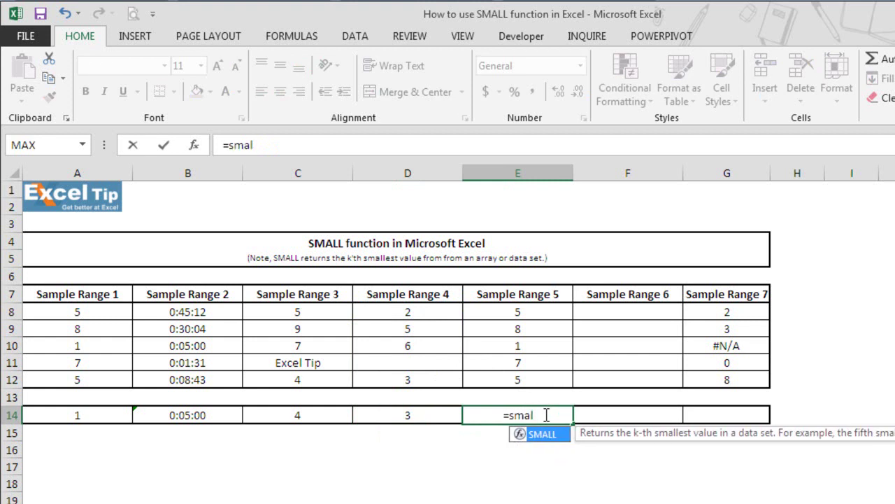
key(Tab)
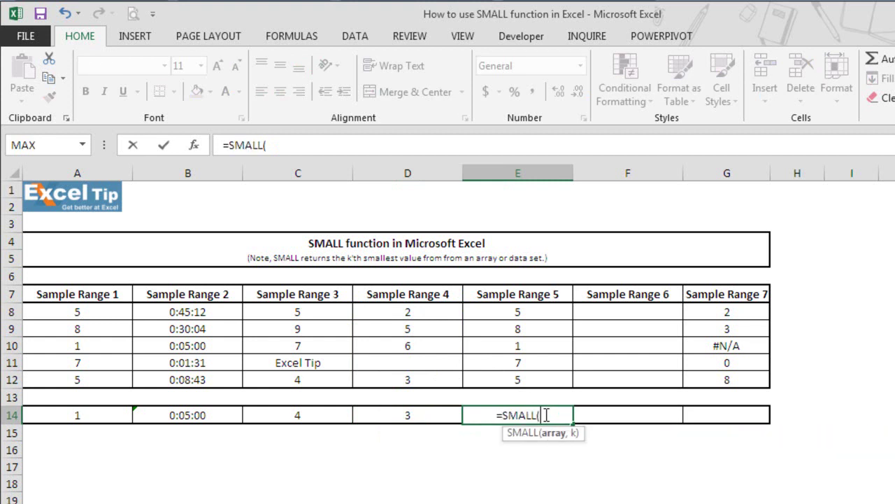
click(532, 312)
drag(532, 312, 536, 382)
text(,0))
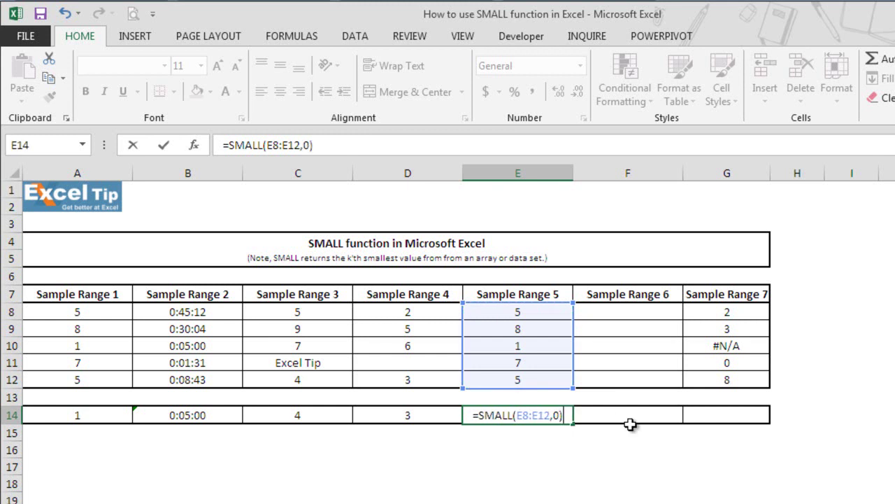
key(Return)
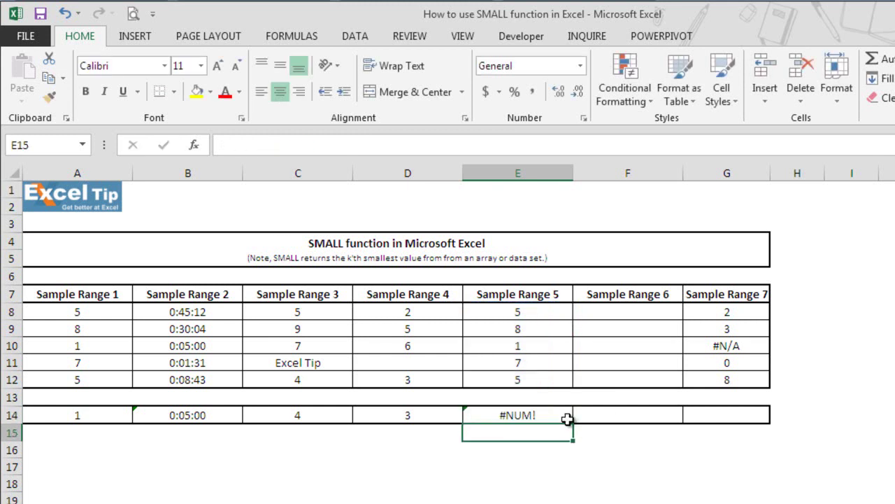
Step: Change the k argument of the E14 formula from 0 to 7
click(568, 417)
double_click(568, 417)
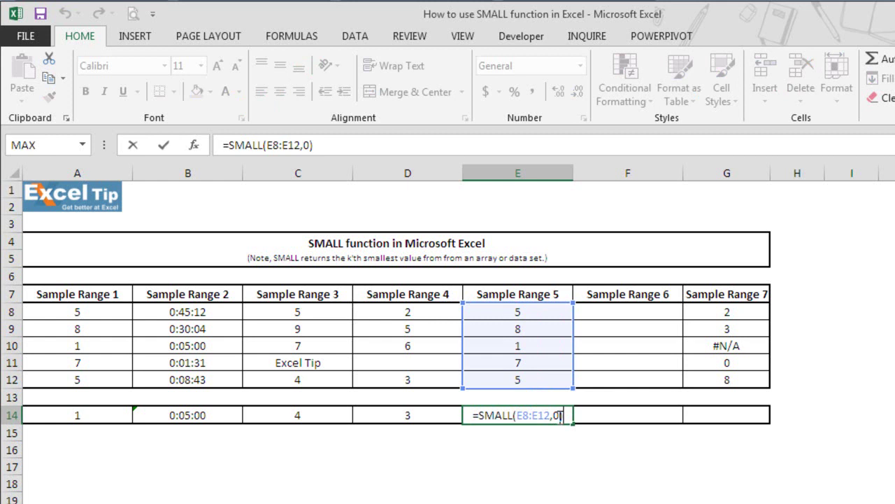
double_click(557, 415)
text(7)
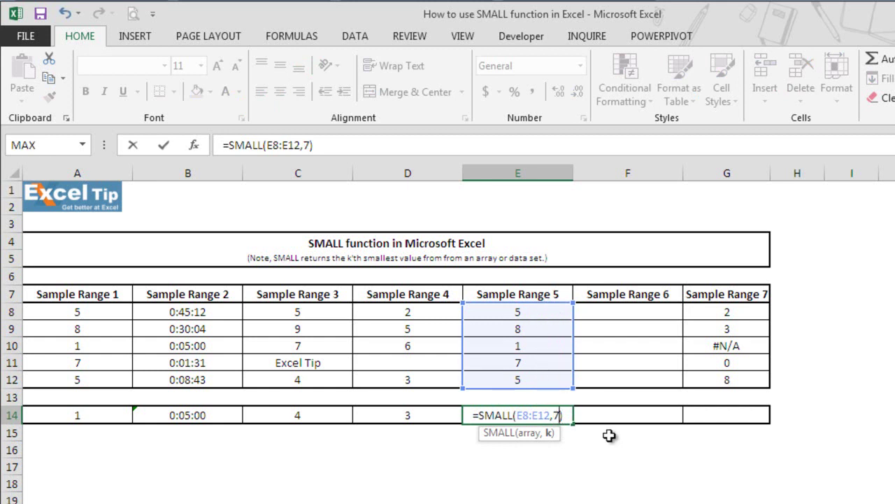
key(Return)
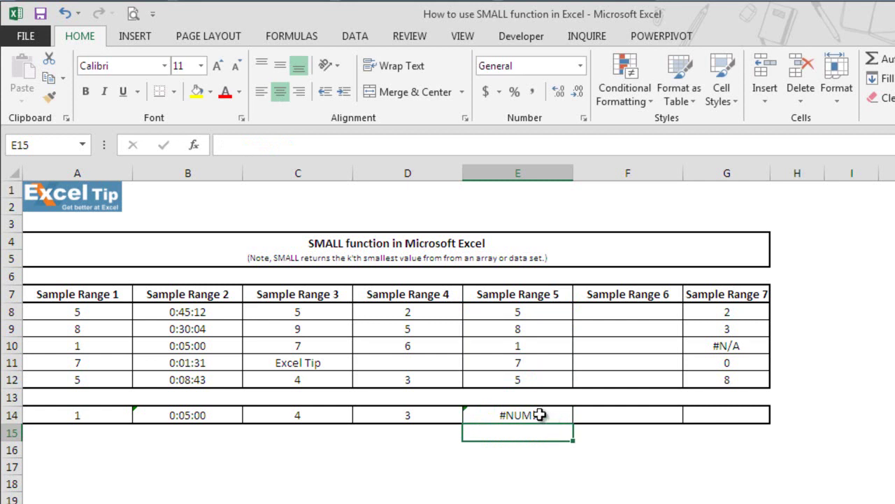
Step: Enter =SMALL(F8:F12,1) in F14 for the empty range, then check it unchanged
click(618, 416)
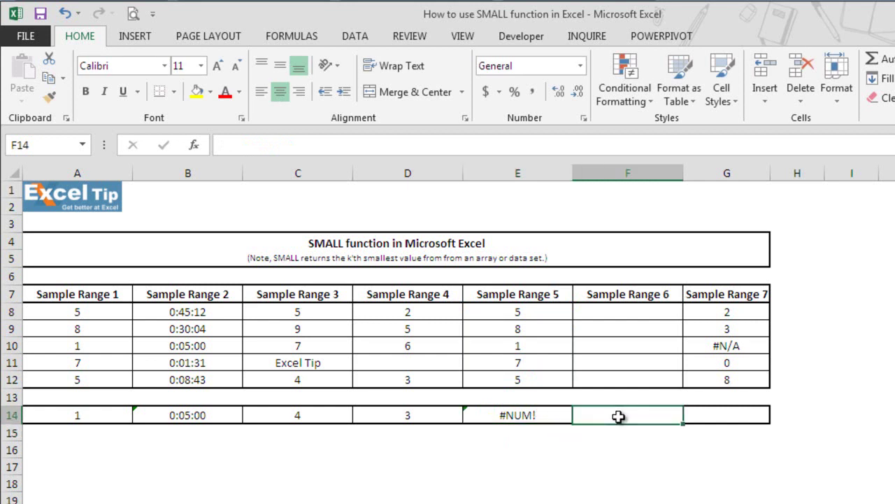
text(=small)
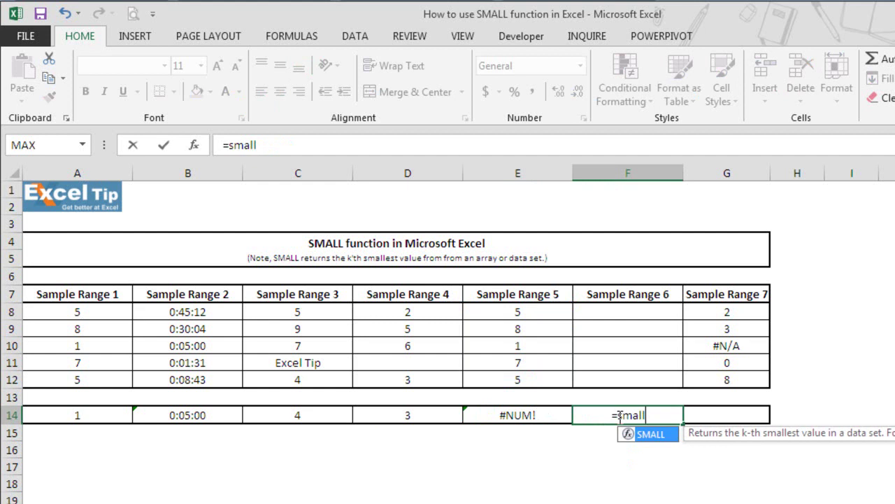
key(Tab)
drag(615, 313, 614, 381)
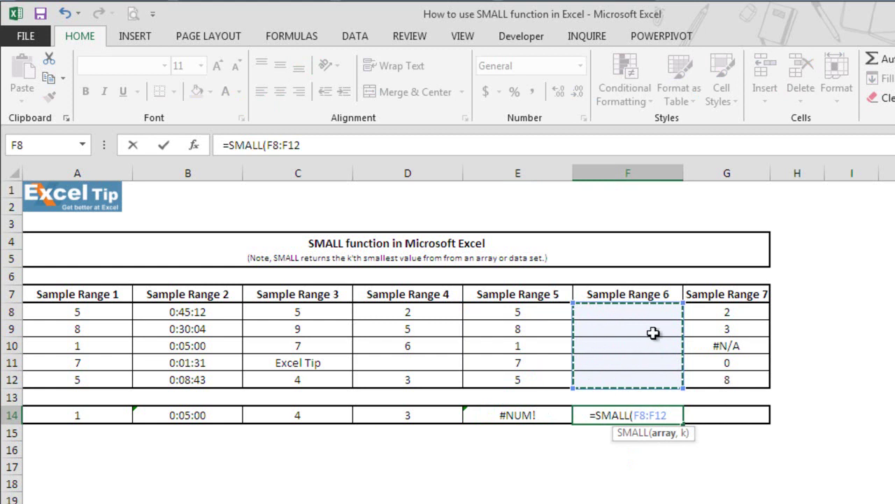
text(,1)
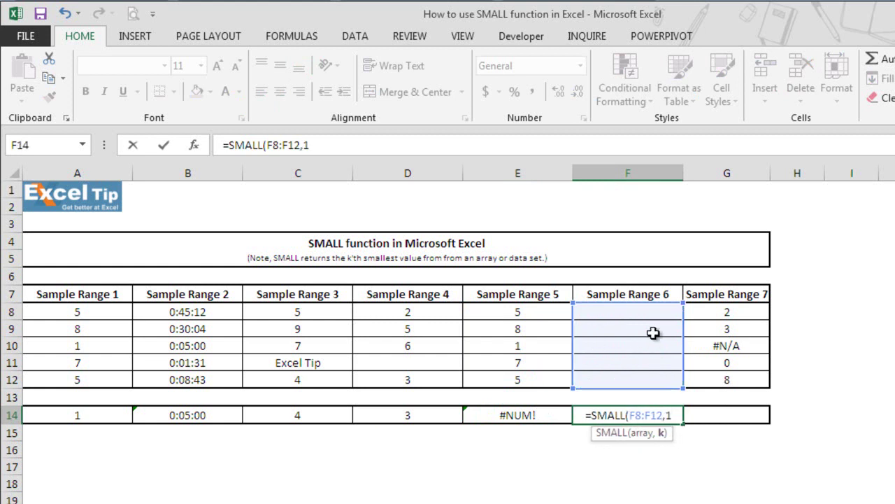
text())
key(Return)
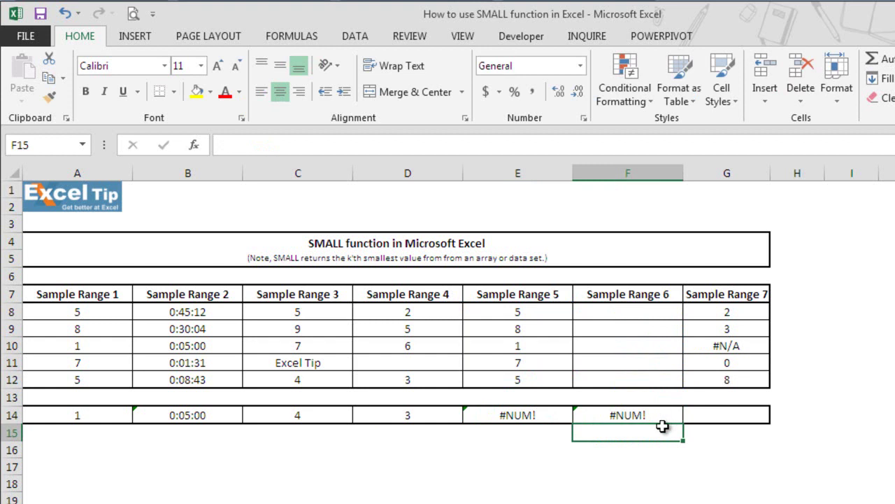
double_click(665, 418)
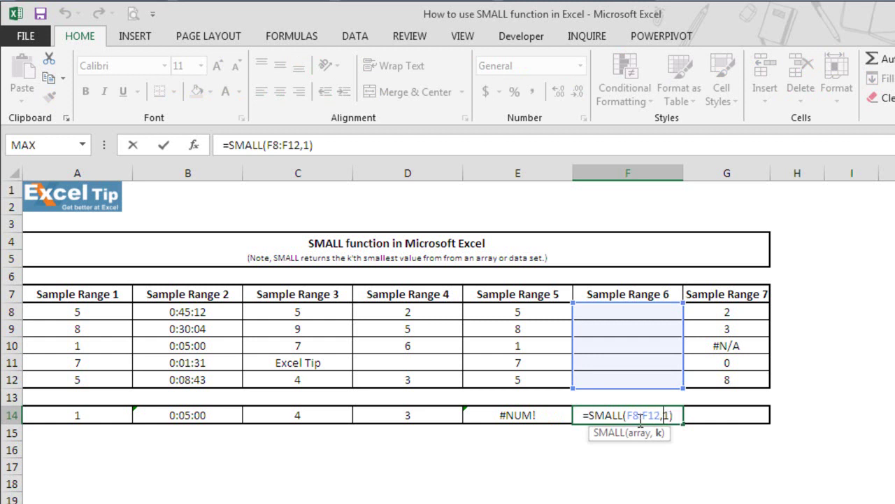
key(Escape)
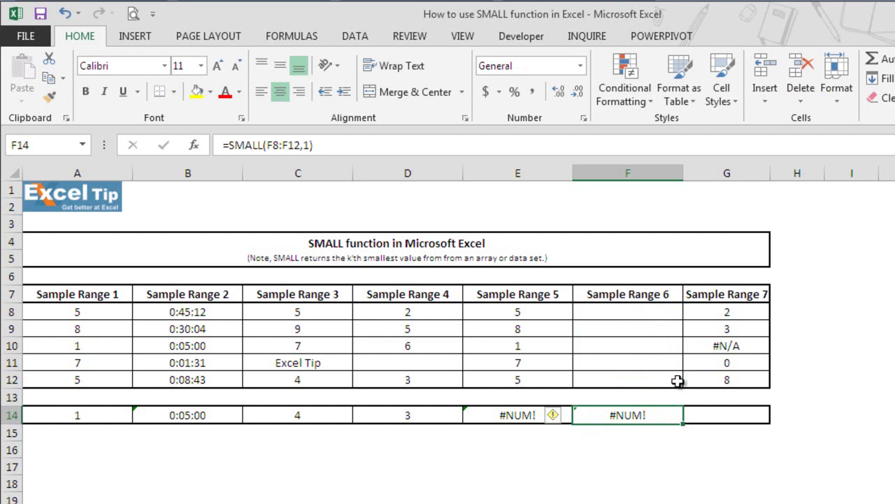
Step: Enter =SMALL(G8:G12,1) in G14 for Sample Range 7
click(704, 415)
text(=small)
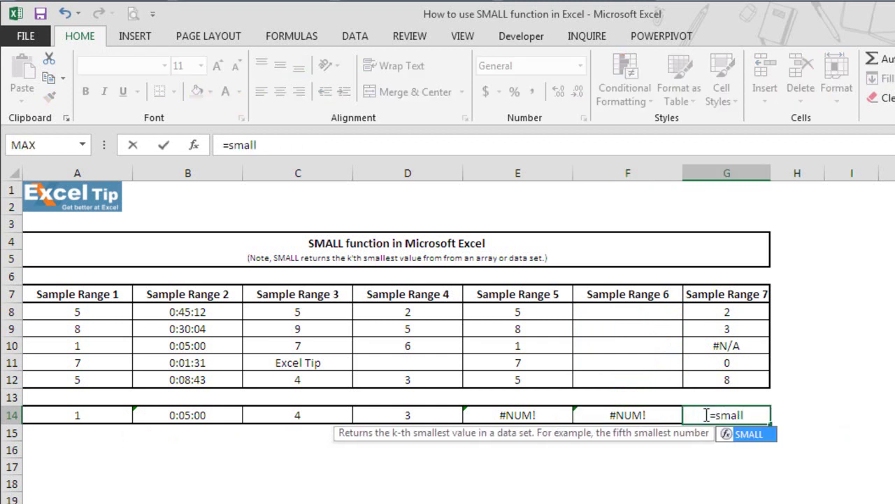
key(Tab)
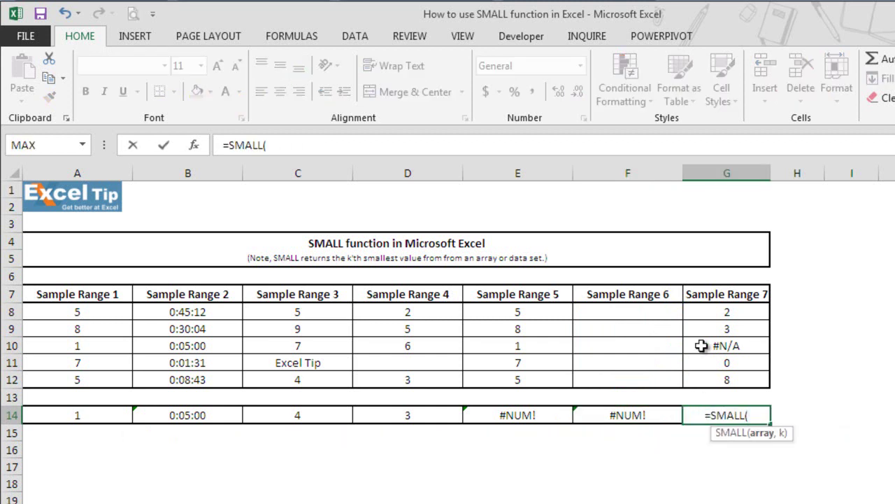
click(723, 319)
drag(723, 319, 726, 383)
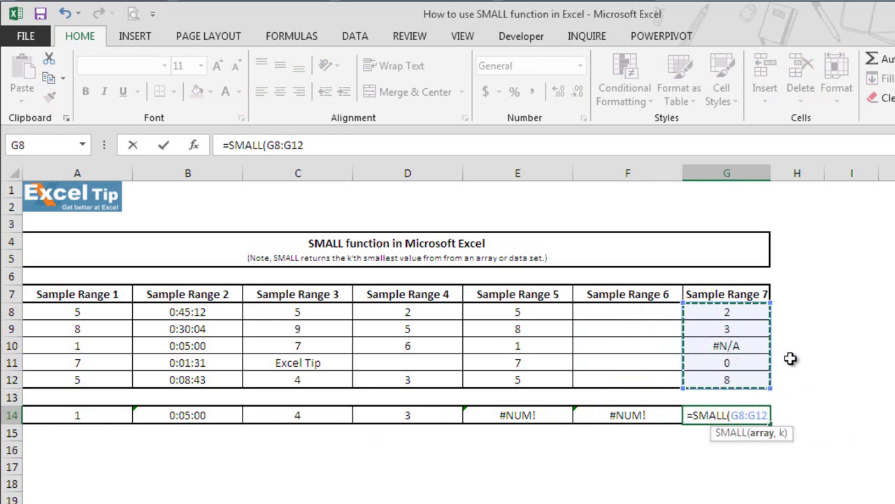
text(,1)
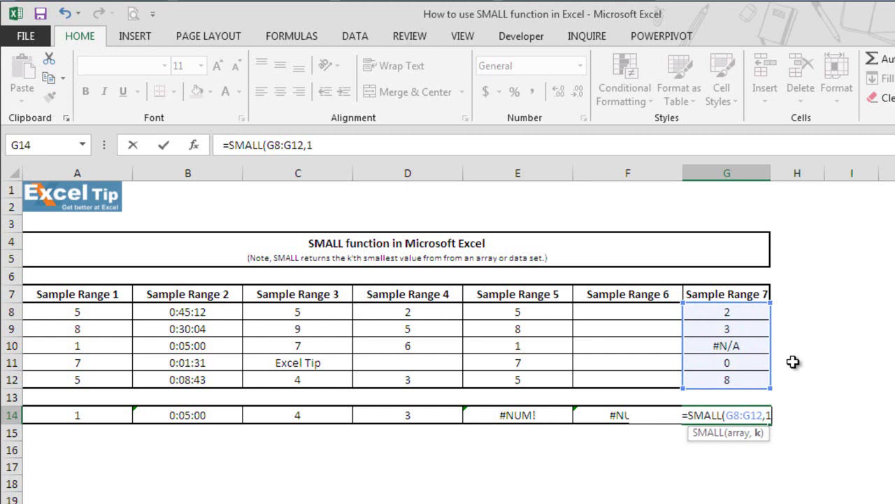
text())
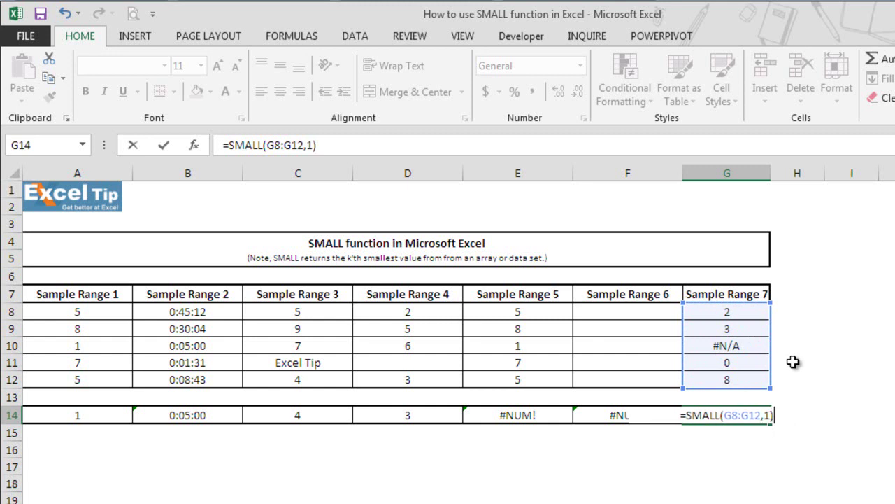
key(Return)
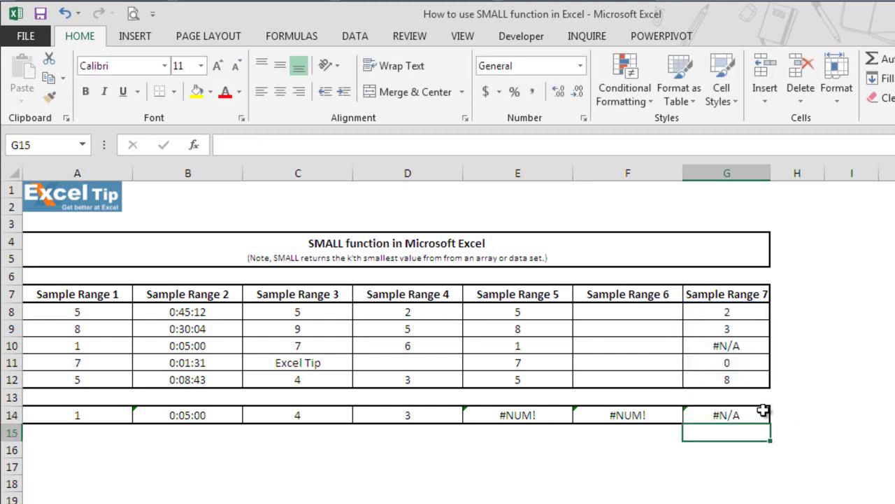